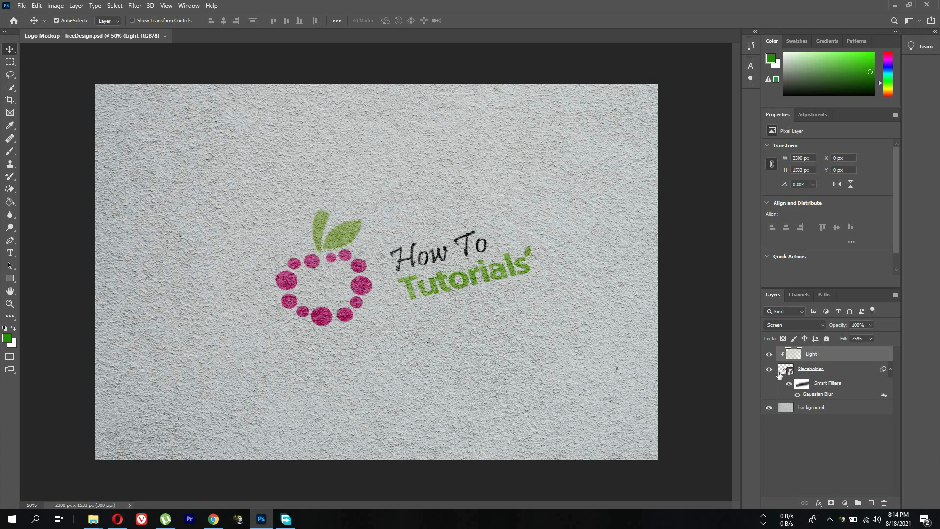
Step: Open the contents of the Placeholder smart object in the logo mockup and hide its howt layer
{"action": "left_click", "coordinate": [783, 371]}
{"action": "double_click", "coordinate": [781, 370]}
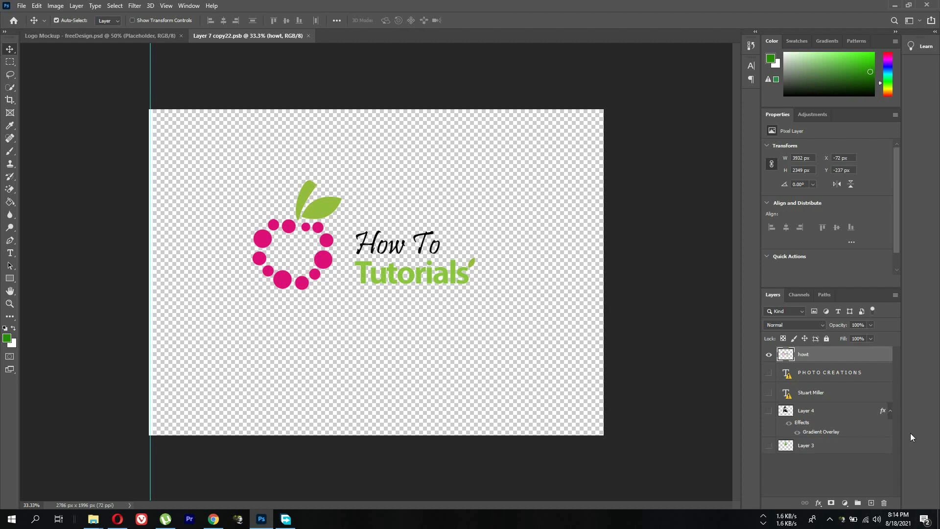
{"action": "left_click", "coordinate": [768, 354]}
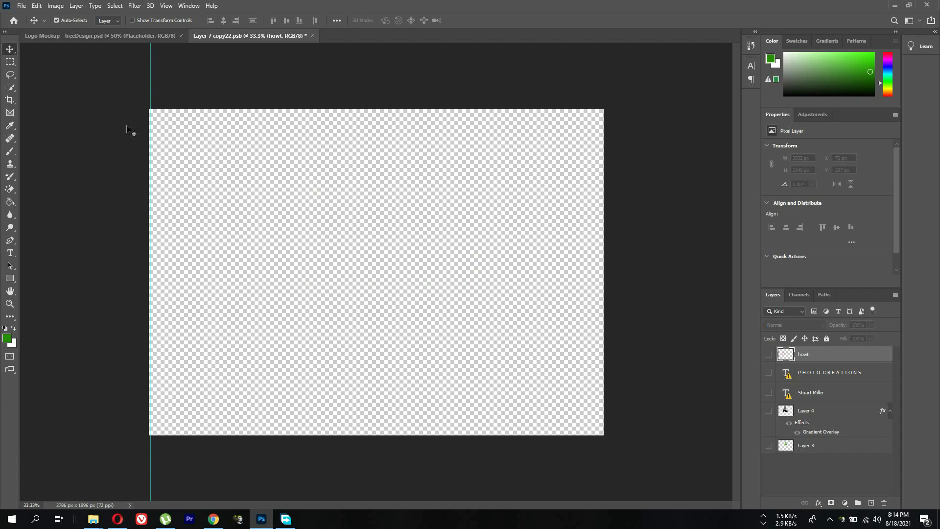
Step: Create a new 1280 x 720 px document at 300 ppi, convert its background to a regular layer and hide it
{"action": "left_click", "coordinate": [22, 6]}
{"action": "left_click", "coordinate": [27, 14]}
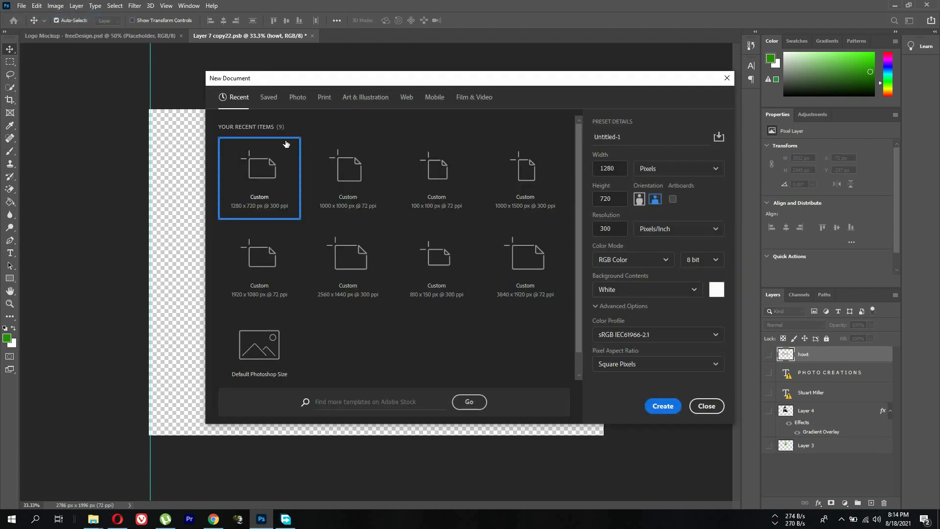
{"action": "left_click", "coordinate": [666, 406]}
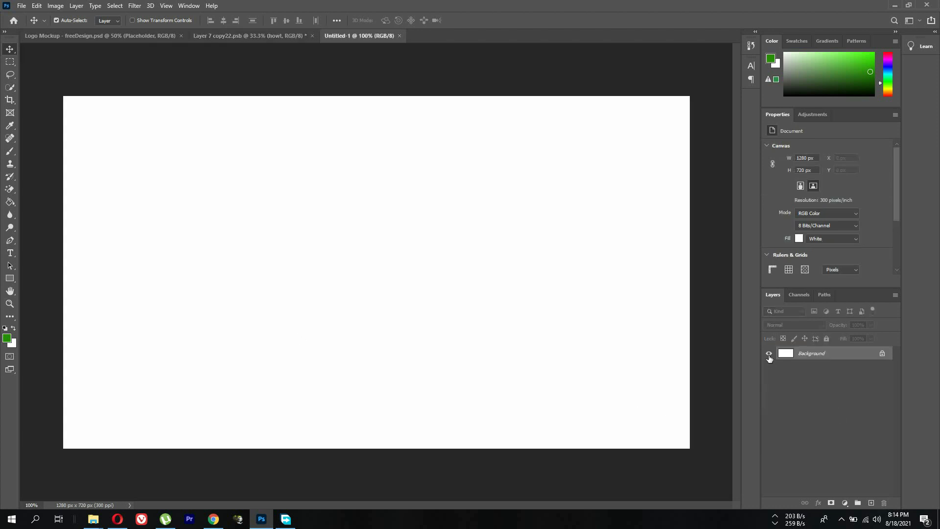
{"action": "double_click", "coordinate": [883, 354]}
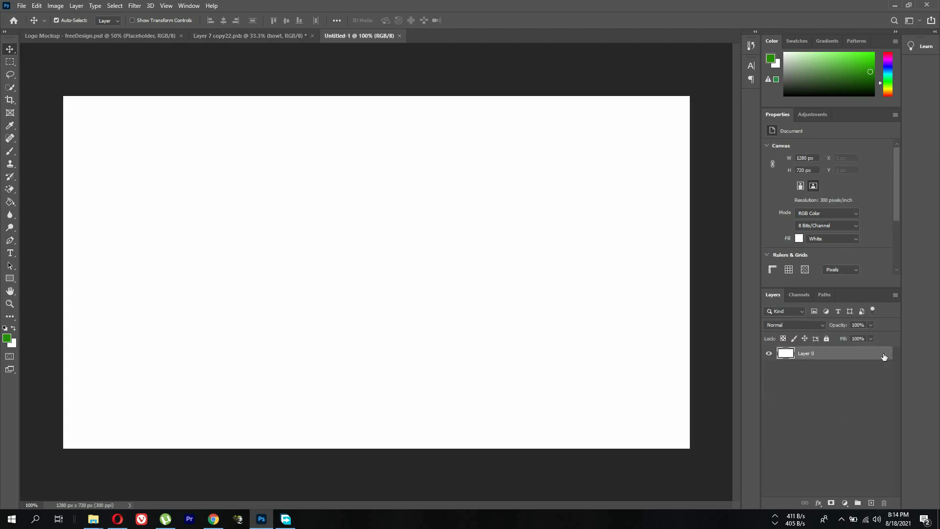
{"action": "left_click", "coordinate": [645, 249]}
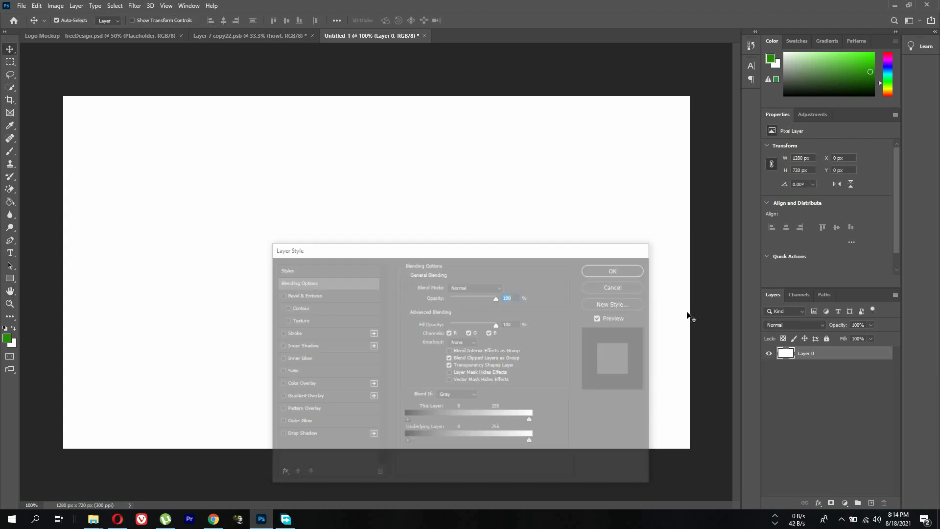
{"action": "left_click", "coordinate": [768, 353]}
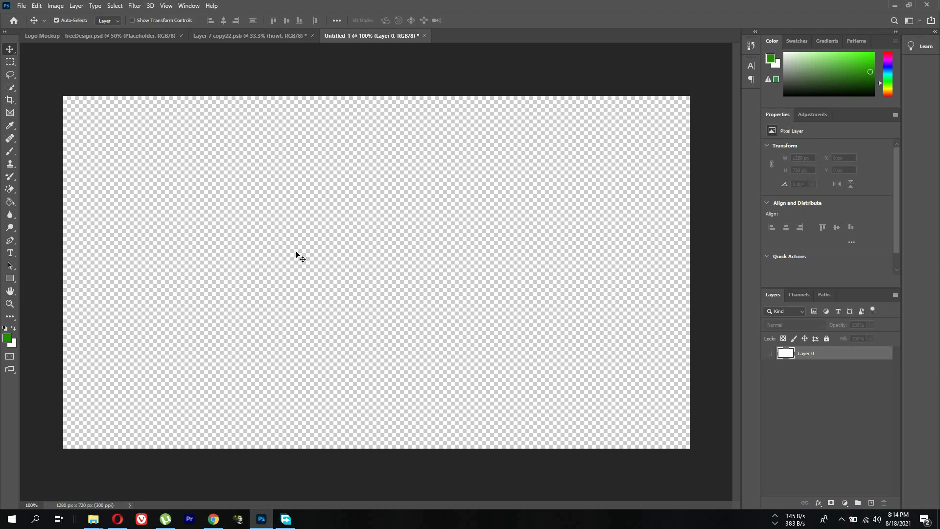
Step: Place the Sweet-couple-illustration-vector image from the Downloads folder into the new document at its default fitted size
{"action": "mouse_move", "coordinate": [89, 523]}
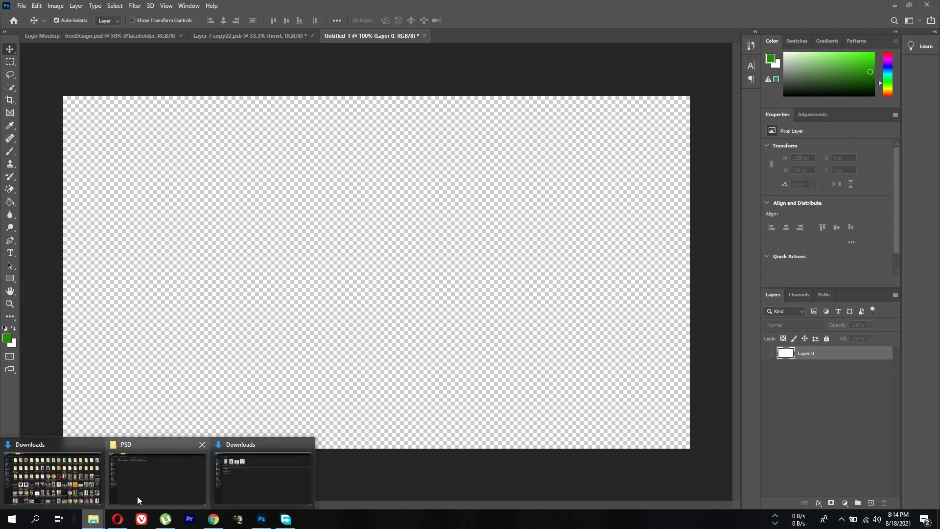
{"action": "left_click", "coordinate": [225, 486]}
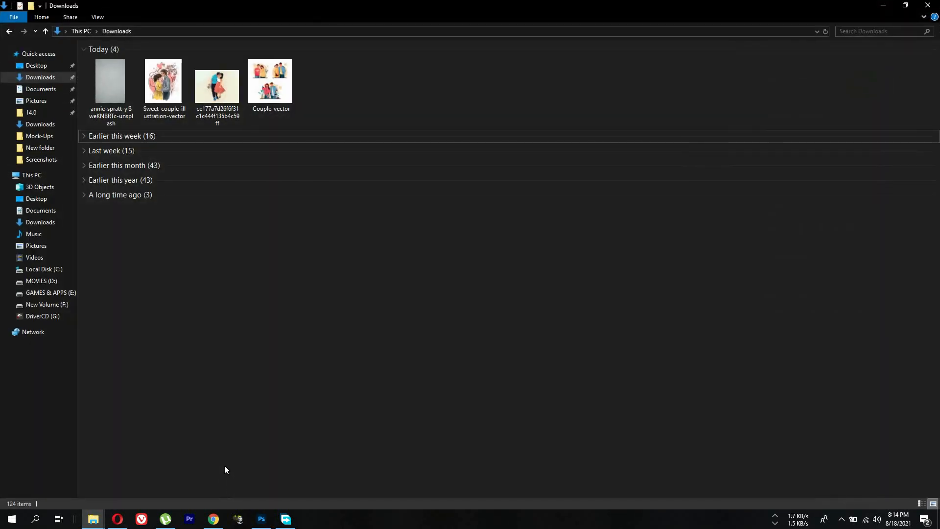
{"action": "left_click_drag", "start_coordinate": [163, 83], "coordinate": [351, 308]}
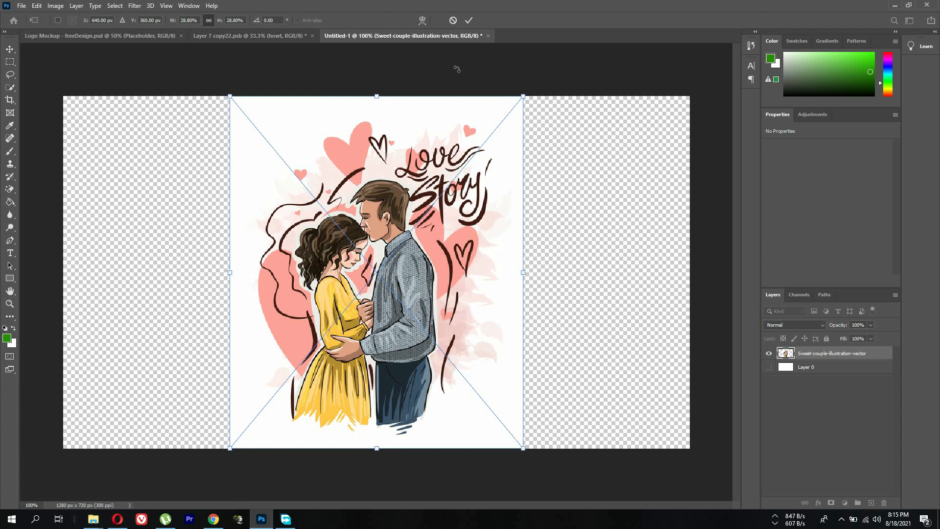
{"action": "left_click", "coordinate": [468, 20]}
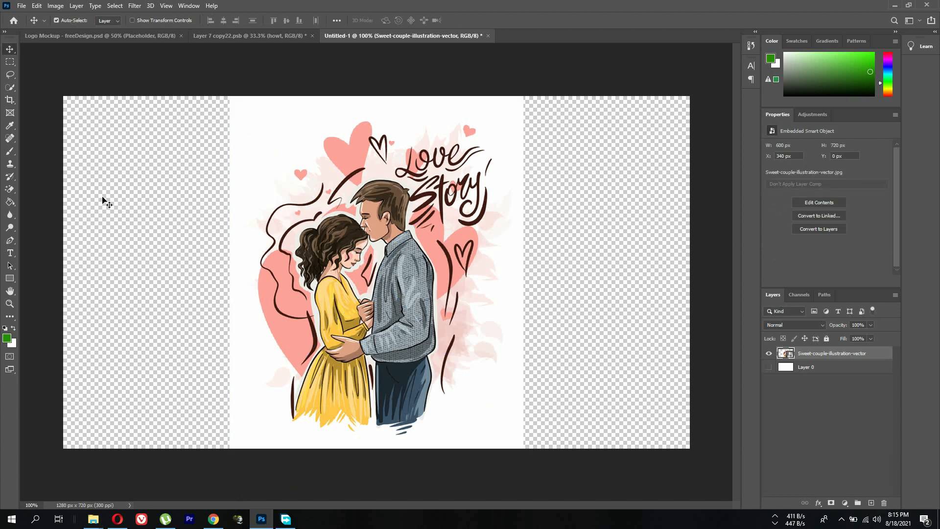
Step: Rasterize the placed couple illustration and remove its white background with the Magic Eraser
{"action": "left_click", "coordinate": [10, 189]}
{"action": "left_click", "coordinate": [257, 160]}
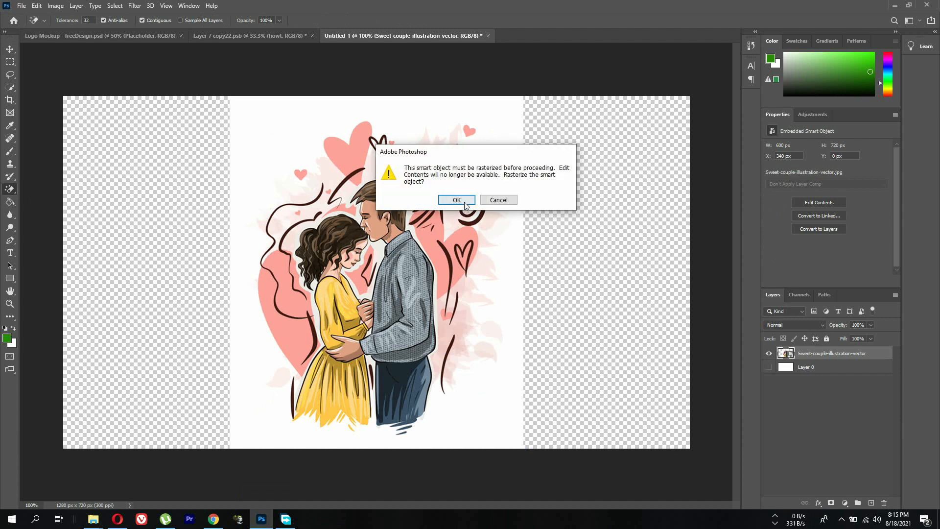
{"action": "left_click", "coordinate": [464, 202]}
{"action": "left_click", "coordinate": [274, 149]}
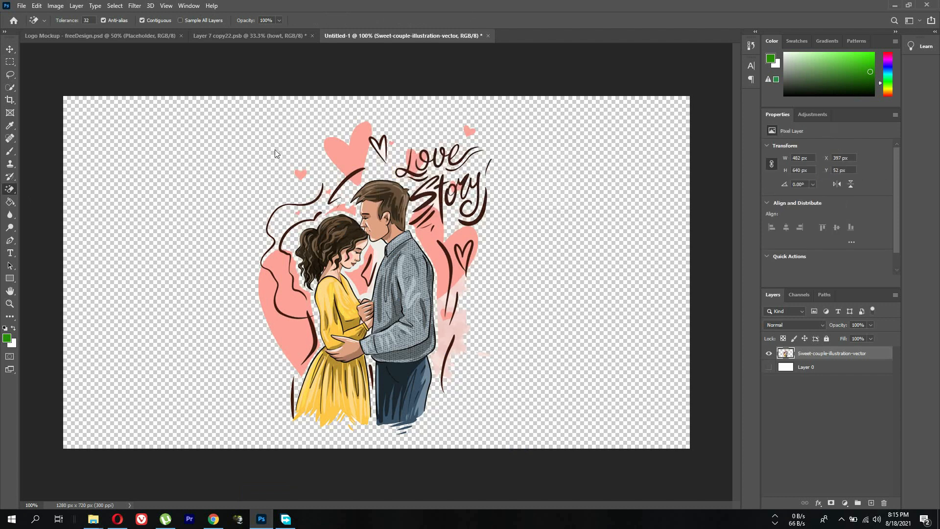
{"action": "left_click", "coordinate": [375, 256]}
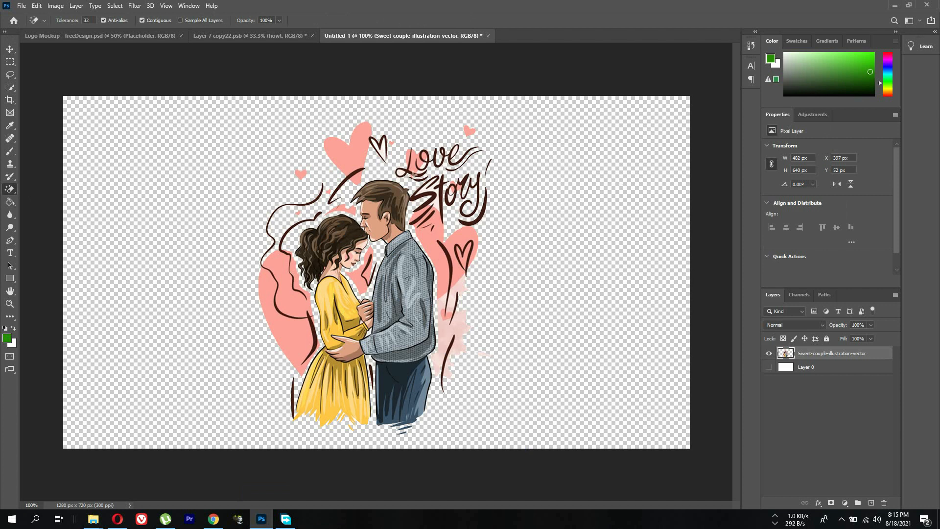
Step: Erase the "Love Story" lettering from the illustration, then move the artwork up about 39 px to make room below
{"action": "left_click", "coordinate": [442, 202]}
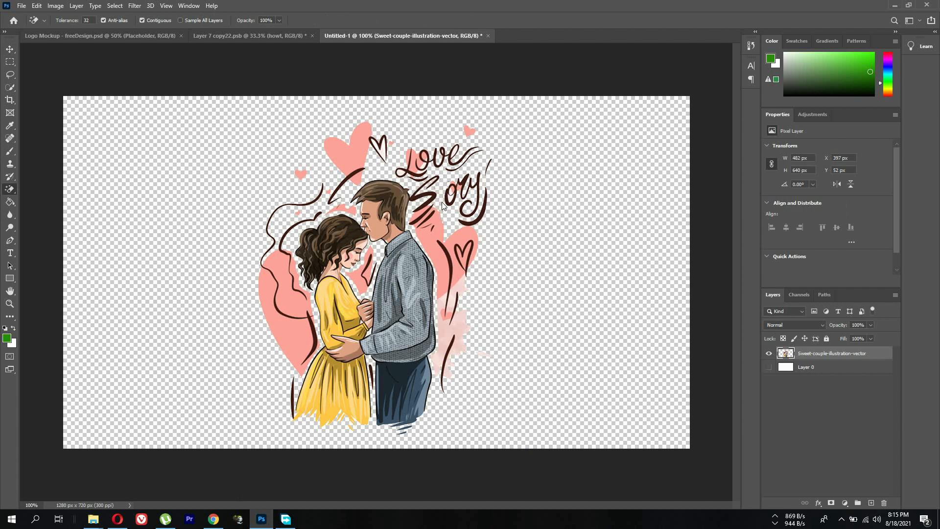
{"action": "left_click", "coordinate": [448, 196]}
{"action": "left_click", "coordinate": [433, 196]}
{"action": "left_click", "coordinate": [472, 226]}
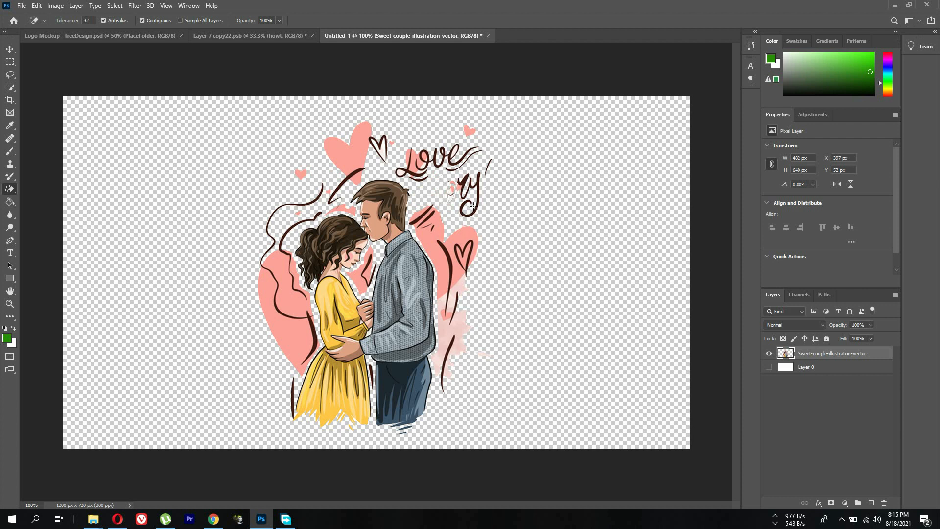
{"action": "left_click", "coordinate": [473, 203]}
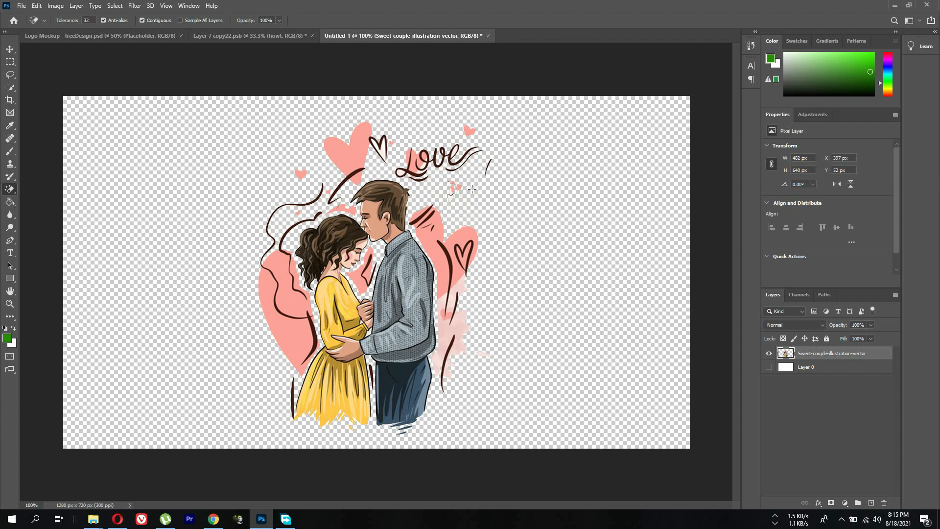
{"action": "left_click", "coordinate": [448, 160]}
{"action": "left_click", "coordinate": [415, 168]}
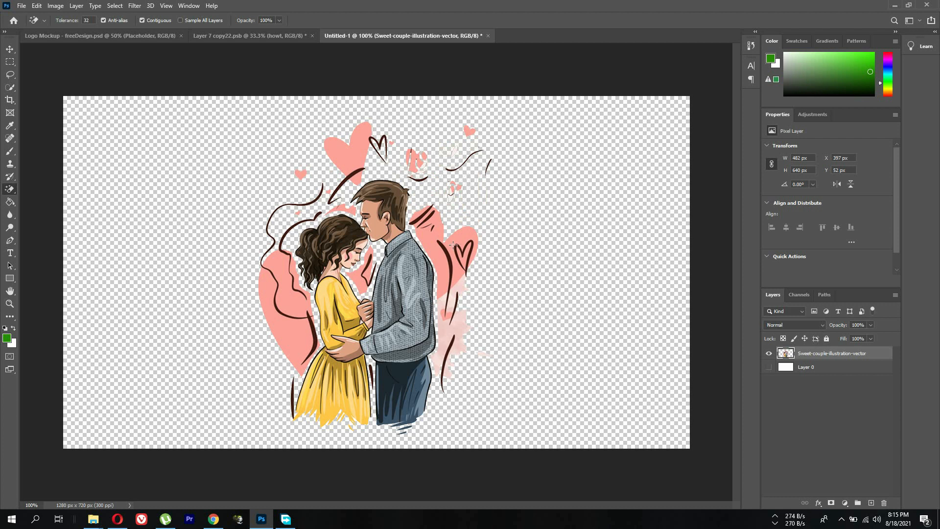
{"action": "left_click", "coordinate": [10, 48]}
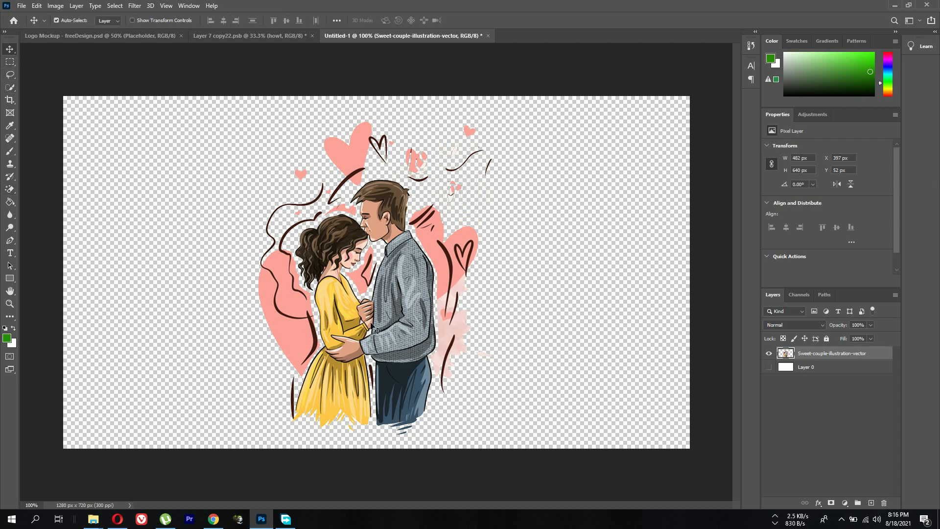
{"action": "left_click_drag", "start_coordinate": [355, 345], "coordinate": [357, 325]}
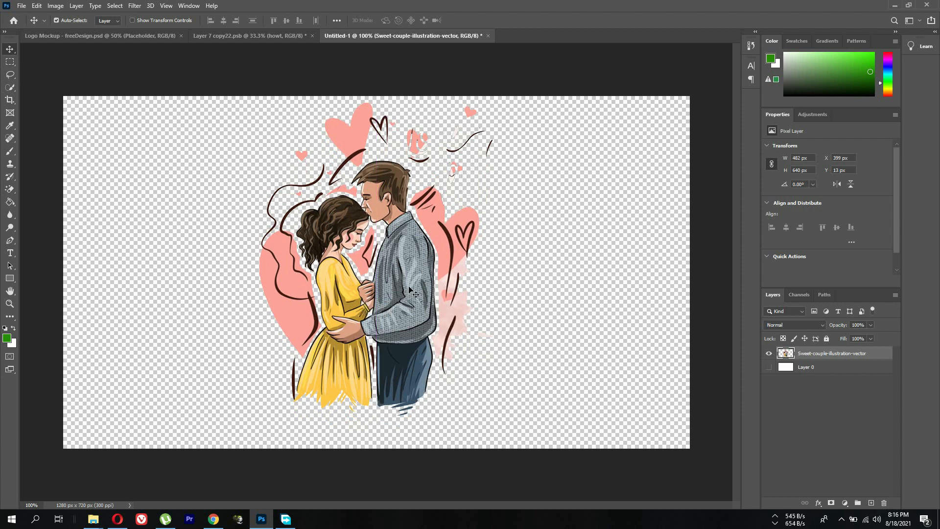
Step: Add a new layer and start a line of horizontal text beside the lower part of the woman's dress
{"action": "left_click", "coordinate": [871, 503]}
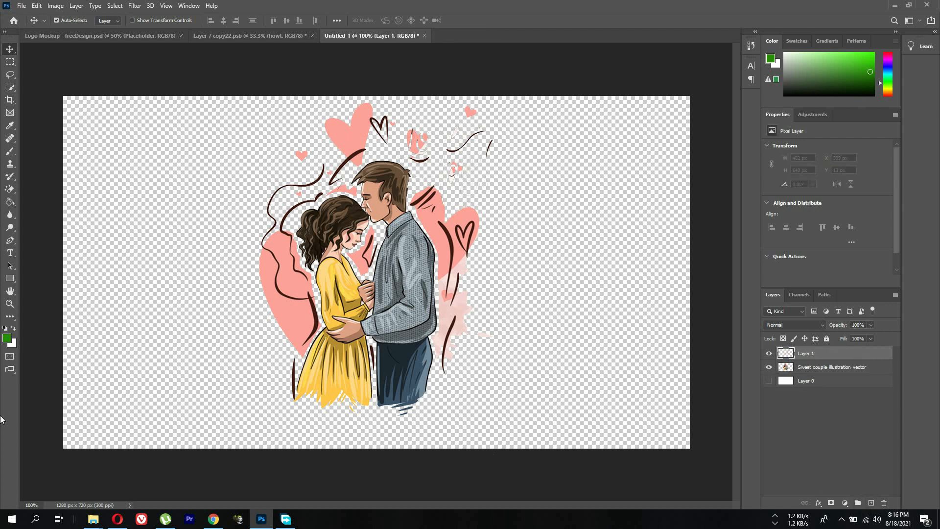
{"action": "left_click", "coordinate": [9, 254]}
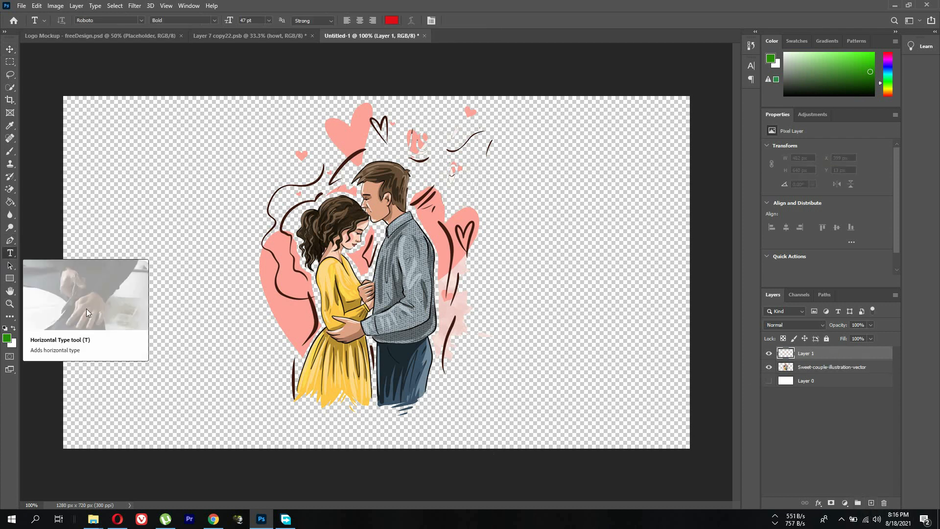
{"action": "left_click", "coordinate": [227, 401]}
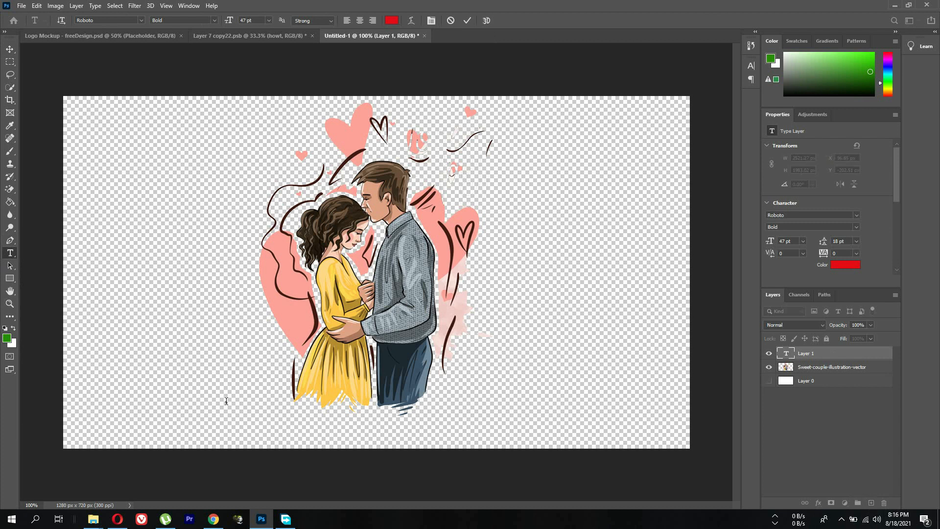
{"action": "type", "text": "FREE"}
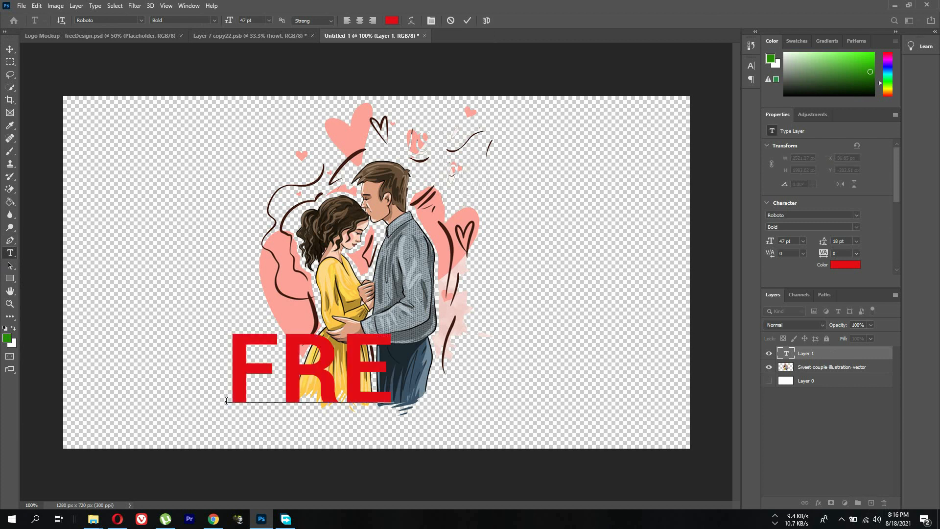
{"action": "key", "text": "BackSpace"}
{"action": "key", "text": "BackSpace"}
{"action": "key", "text": "BackSpace"}
{"action": "key", "text": "BackSpace"}
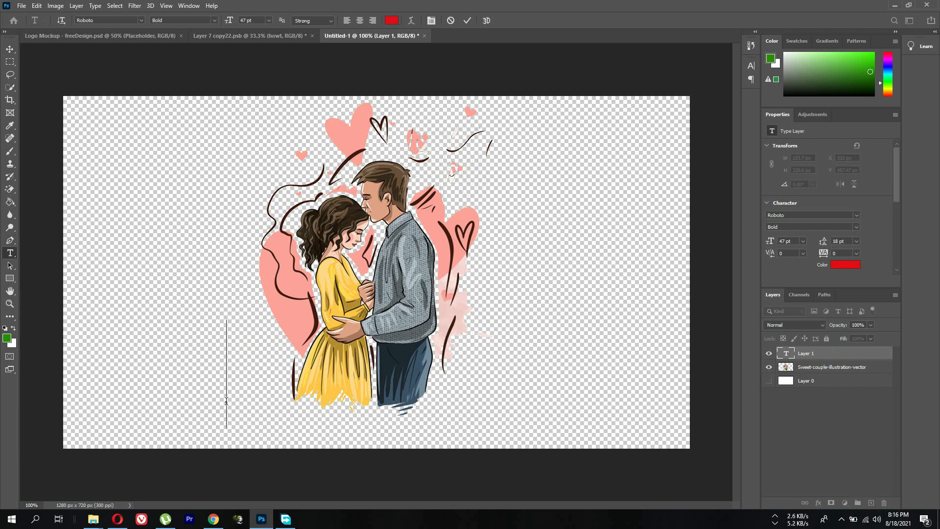
Step: Enter the text LOVE, set its size to 25 pt and move it beneath the couple
{"action": "type", "text": "LOVE"}
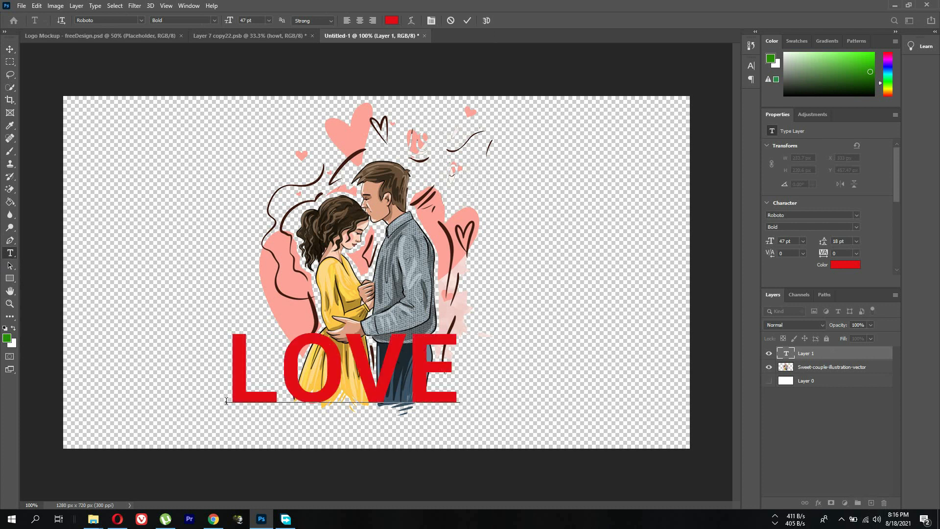
{"action": "key", "text": "ctrl+a"}
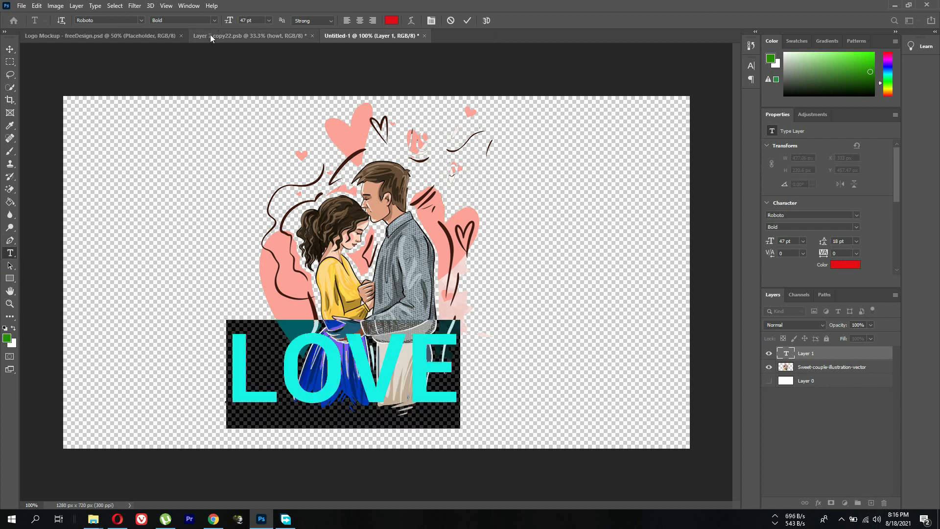
{"action": "left_click_drag", "start_coordinate": [227, 22], "coordinate": [213, 27]}
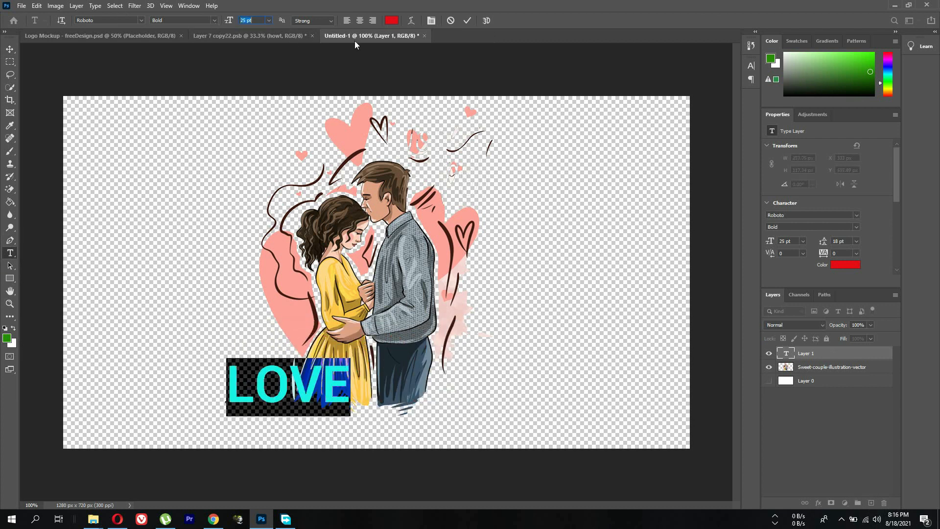
{"action": "left_click", "coordinate": [467, 20]}
{"action": "key", "text": "v"}
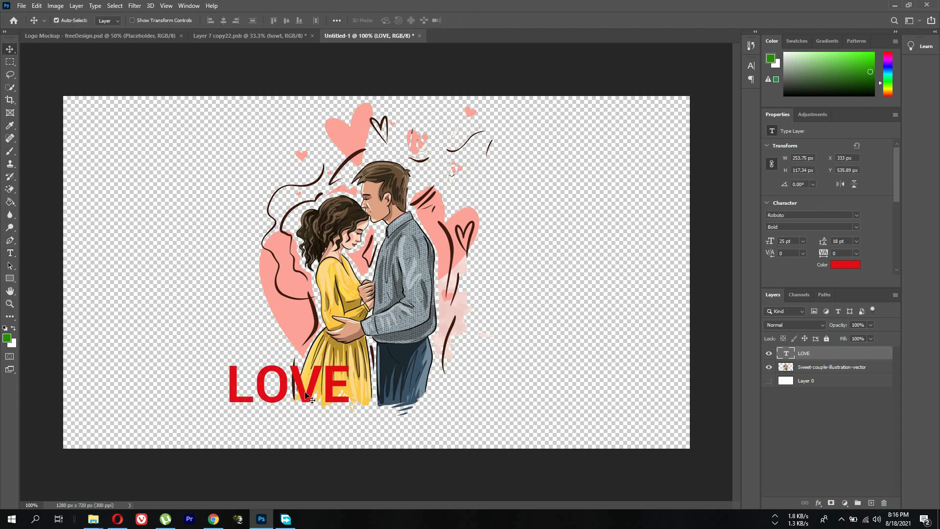
{"action": "left_click_drag", "start_coordinate": [309, 393], "coordinate": [392, 428]}
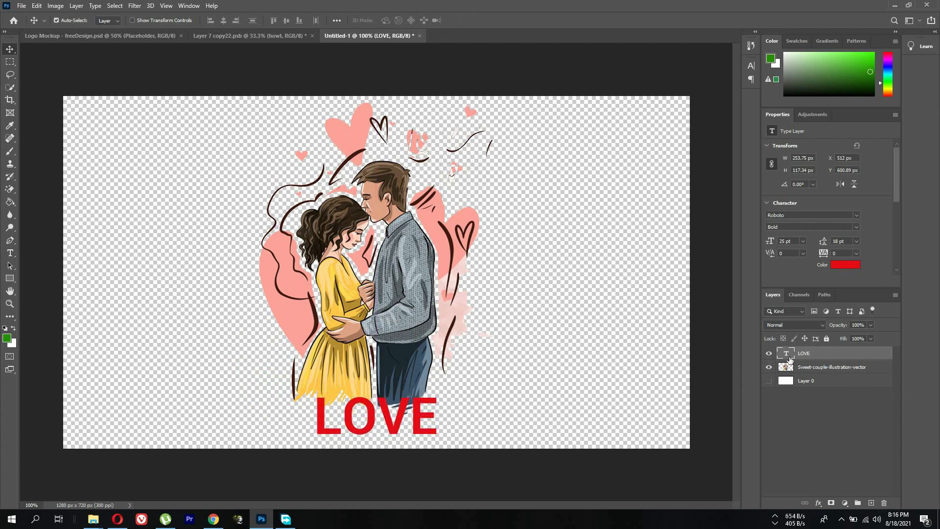
Step: Change the LOVE text to the A Love of Thunder font at 20 pt and nudge it slightly lower under the couple
{"action": "double_click", "coordinate": [786, 355]}
{"action": "left_click", "coordinate": [140, 18]}
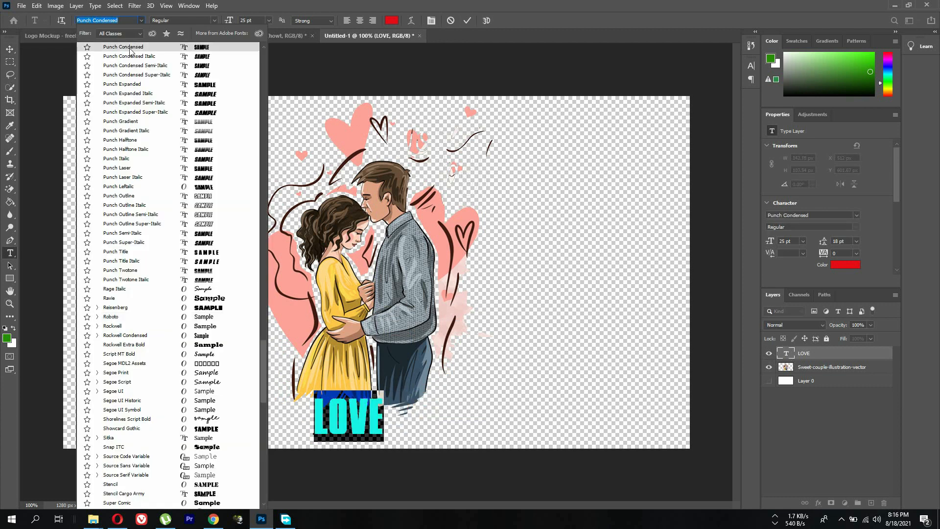
{"action": "left_click_drag", "start_coordinate": [262, 378], "coordinate": [266, 58]}
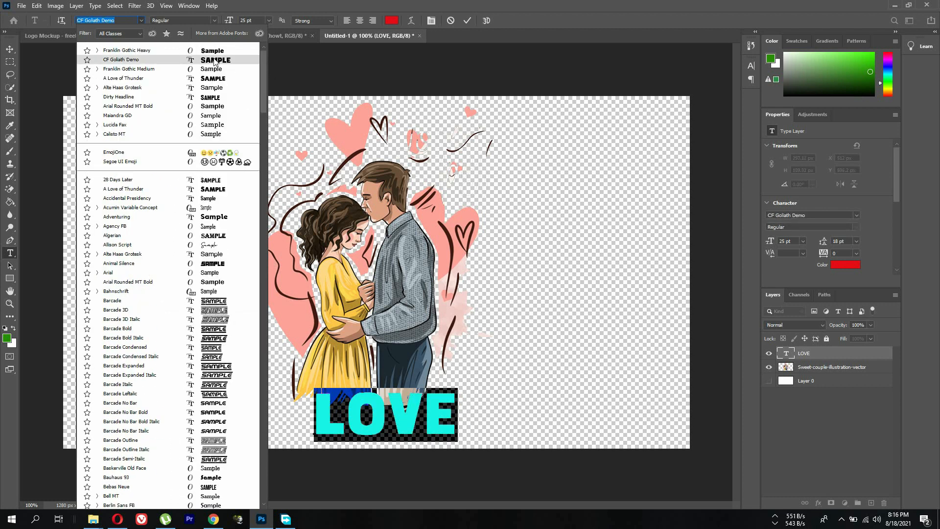
{"action": "left_click", "coordinate": [212, 81]}
{"action": "left_click_drag", "start_coordinate": [228, 22], "coordinate": [226, 21]}
{"action": "left_click", "coordinate": [467, 21]}
{"action": "key", "text": "v"}
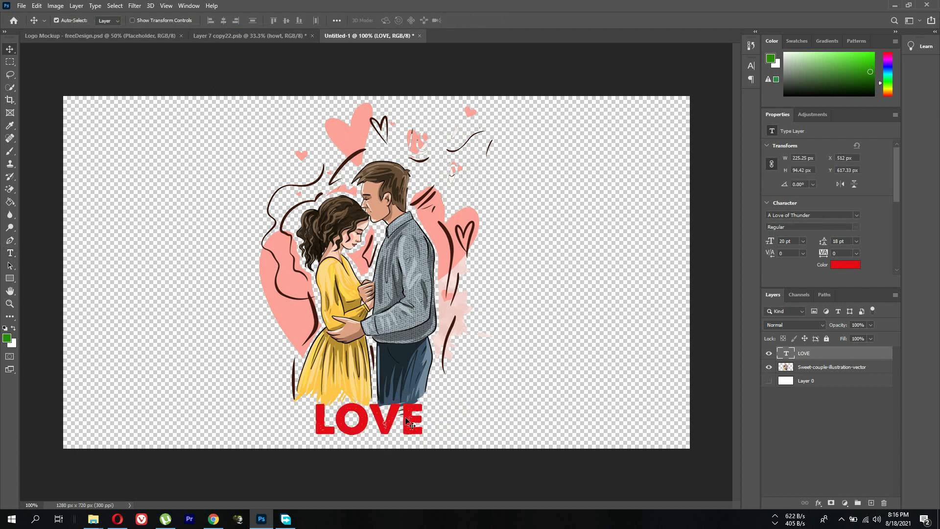
{"action": "left_click_drag", "start_coordinate": [406, 420], "coordinate": [407, 426]}
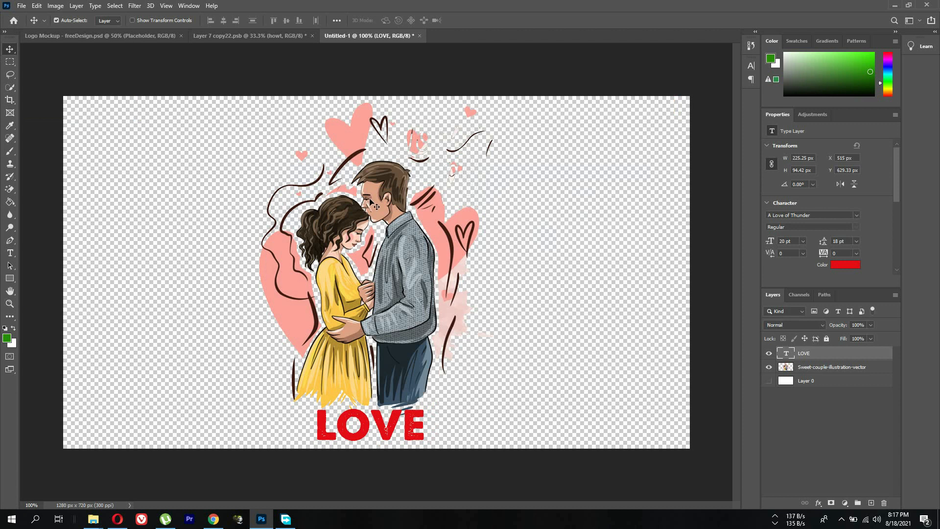
Step: Merge the LOVE text layer and the couple illustration layer into a single layer
{"action": "left_click", "coordinate": [826, 369], "text": "shift"}
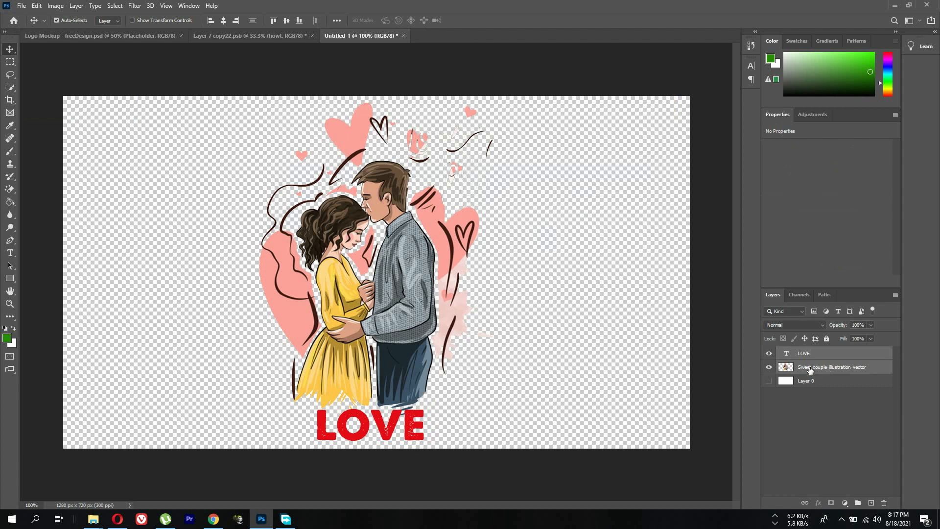
{"action": "key", "text": "ctrl+e"}
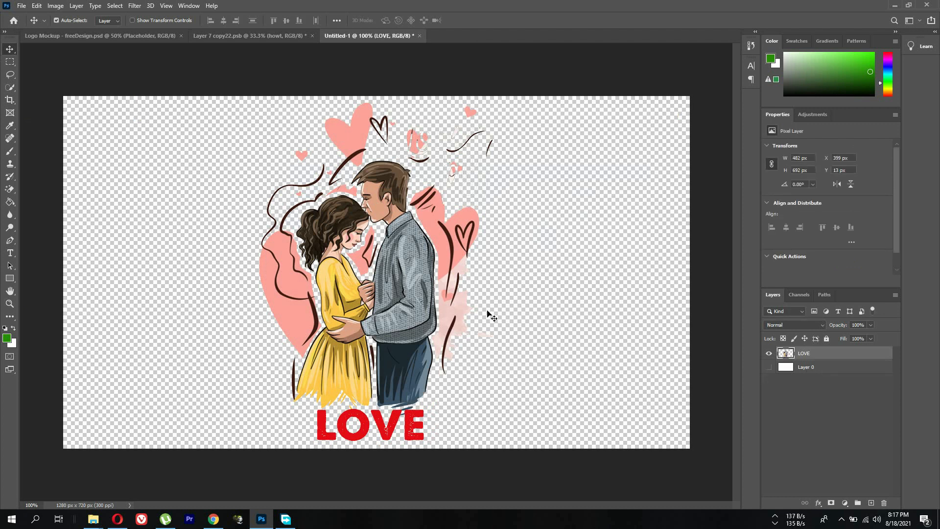
Step: Bring the merged couple design into Layer 7 copy22.psb, scale it to about 167%, and reposition it near the canvas center
{"action": "left_click_drag", "start_coordinate": [405, 271], "coordinate": [361, 280]}
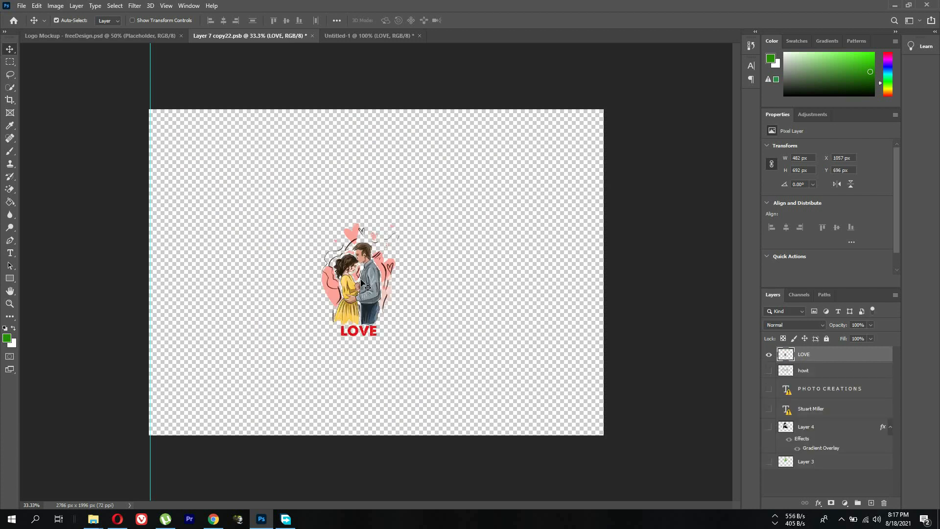
{"action": "key", "text": "ctrl+t"}
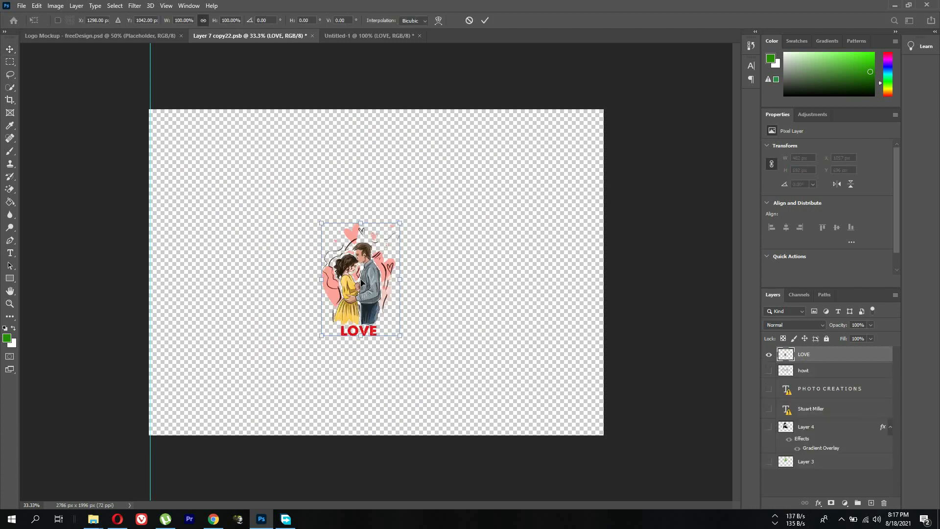
{"action": "left_click_drag", "start_coordinate": [400, 335], "coordinate": [451, 408]}
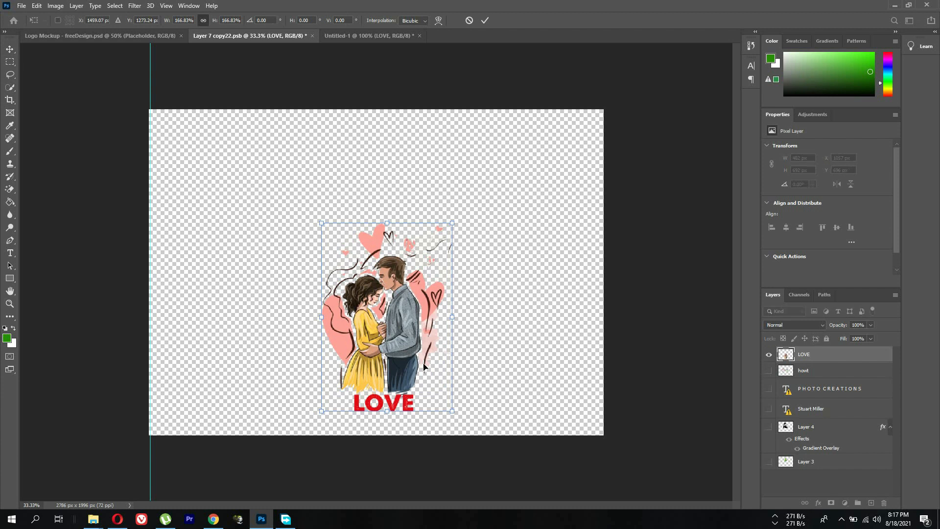
{"action": "left_click_drag", "start_coordinate": [423, 366], "coordinate": [406, 350]}
{"action": "left_click", "coordinate": [485, 20]}
{"action": "left_click_drag", "start_coordinate": [381, 303], "coordinate": [387, 293]}
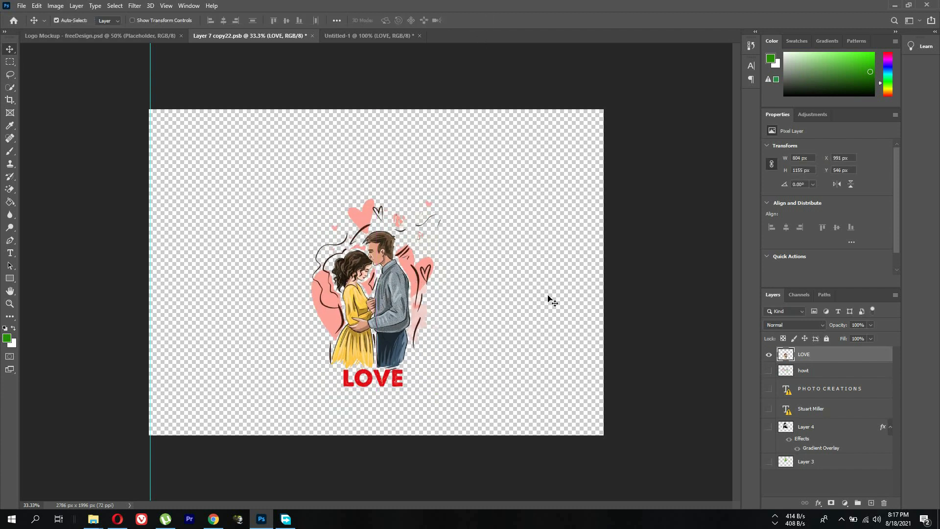
Step: Save Layer 7 copy22.psb and check the new design on the wall in the Logo Mockup document
{"action": "left_click", "coordinate": [27, 6]}
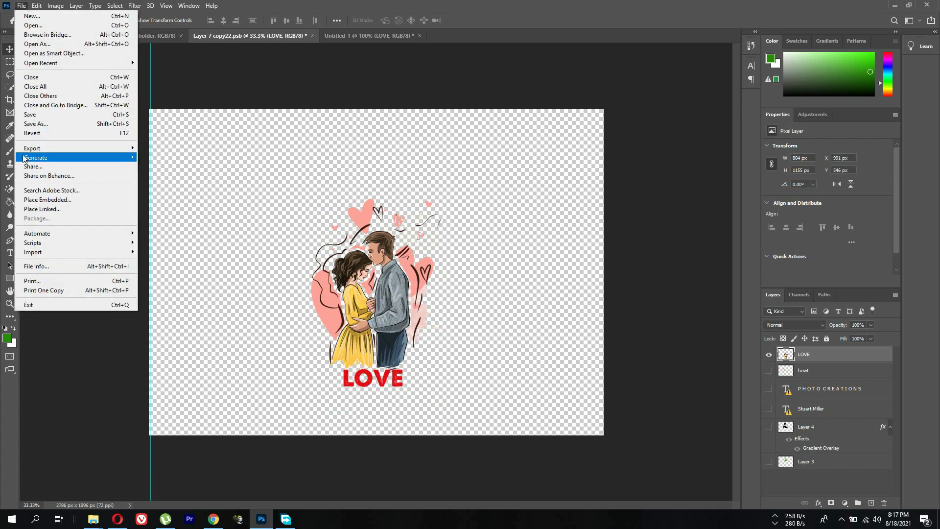
{"action": "left_click", "coordinate": [73, 117]}
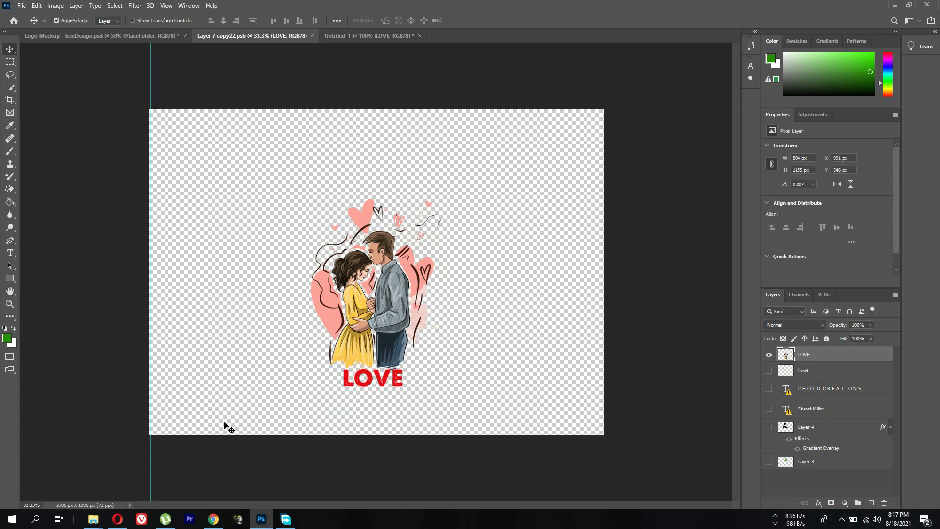
{"action": "left_click", "coordinate": [152, 36]}
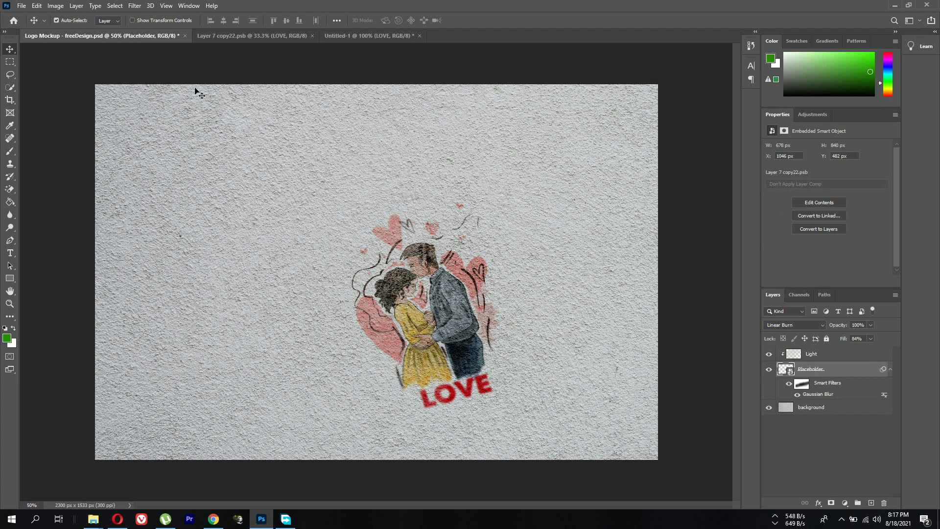
Step: Back in Layer 7 copy22.psb, enlarge the couple design proportionally to about 138% and reposition it within the canvas
{"action": "left_click", "coordinate": [253, 32]}
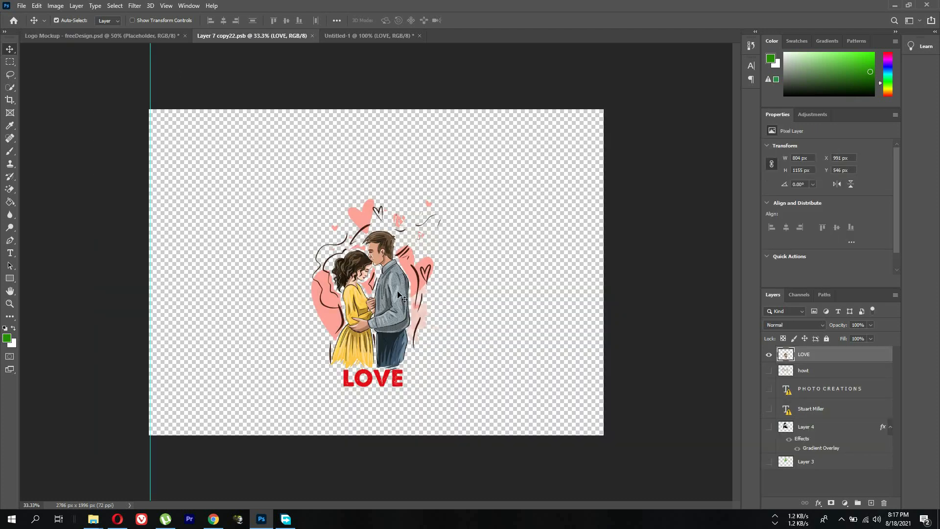
{"action": "key", "text": "ctrl+t"}
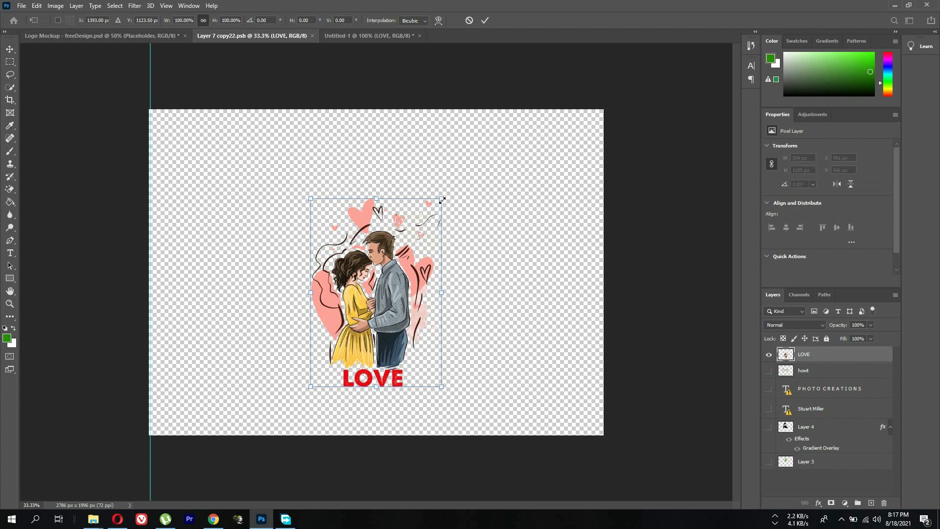
{"action": "left_click_drag", "start_coordinate": [442, 200], "coordinate": [495, 122]}
{"action": "left_click_drag", "start_coordinate": [480, 182], "coordinate": [463, 192]}
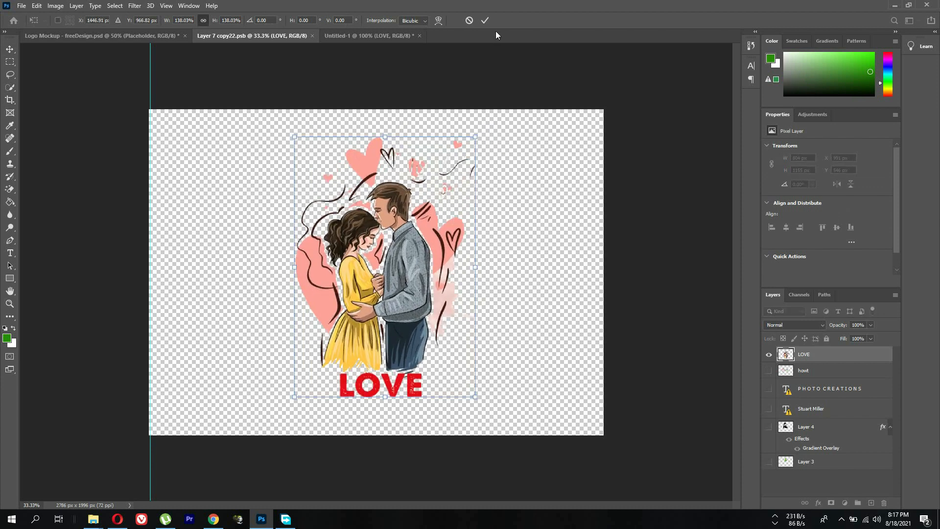
{"action": "left_click", "coordinate": [485, 20]}
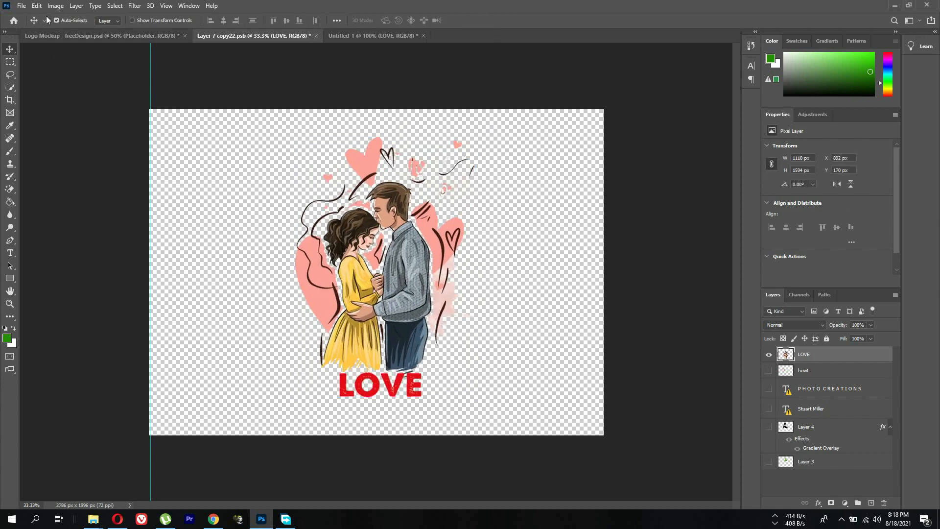
Step: Save the enlarged design in the placeholder file and return to the wall mockup to review its size
{"action": "left_click", "coordinate": [21, 5]}
{"action": "left_click", "coordinate": [76, 116]}
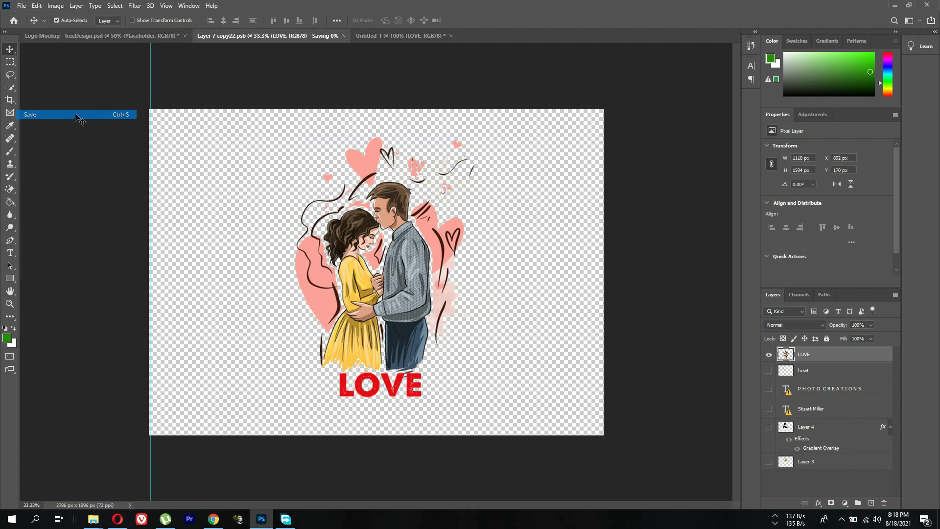
{"action": "left_click", "coordinate": [112, 37]}
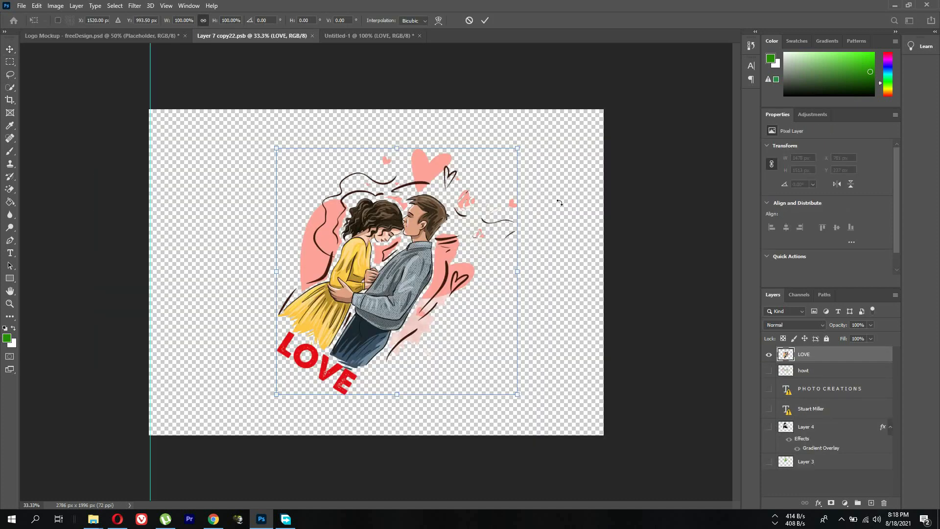
Step: Rotate the couple design clockwise in Layer 7 copy22.psb to offset the mockup's tilt, save the file and return to the wall mockup
{"action": "left_click_drag", "start_coordinate": [559, 202], "coordinate": [531, 149]}
{"action": "left_click", "coordinate": [488, 23]}
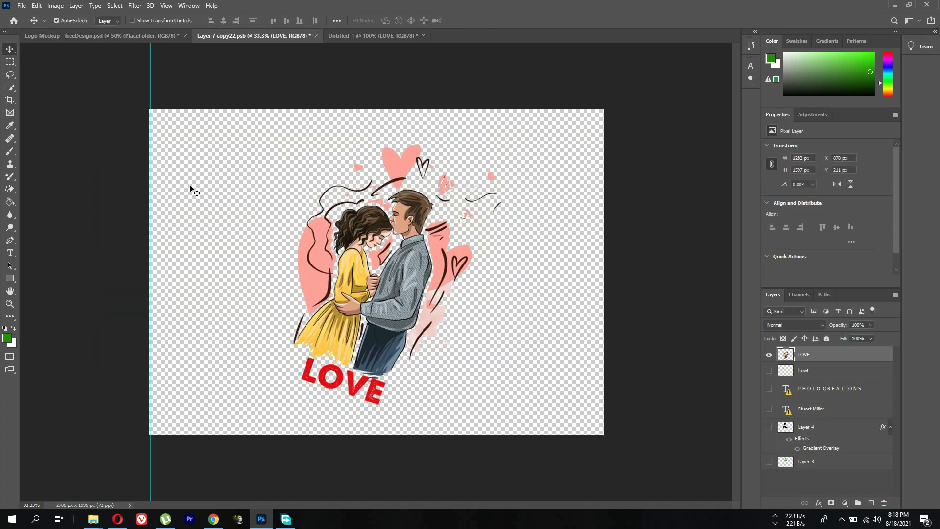
{"action": "left_click", "coordinate": [21, 6]}
{"action": "left_click", "coordinate": [30, 114]}
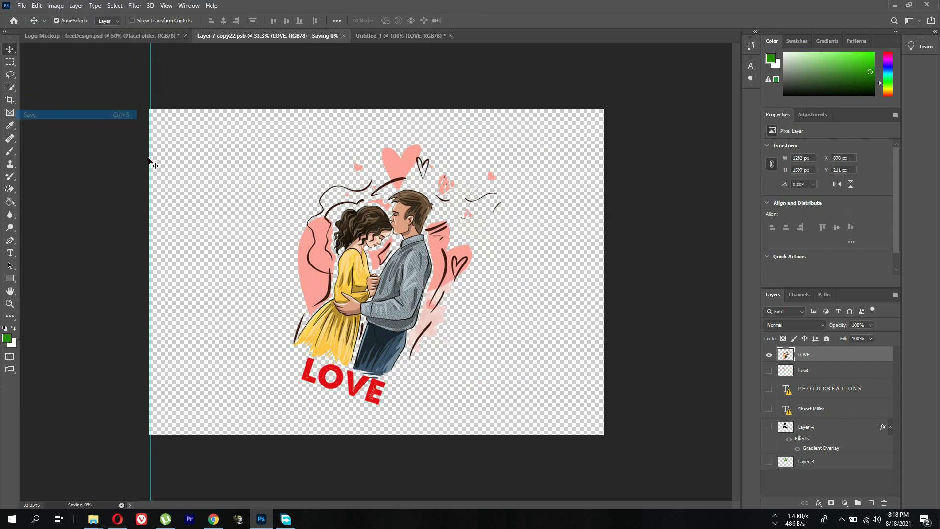
{"action": "left_click", "coordinate": [127, 36]}
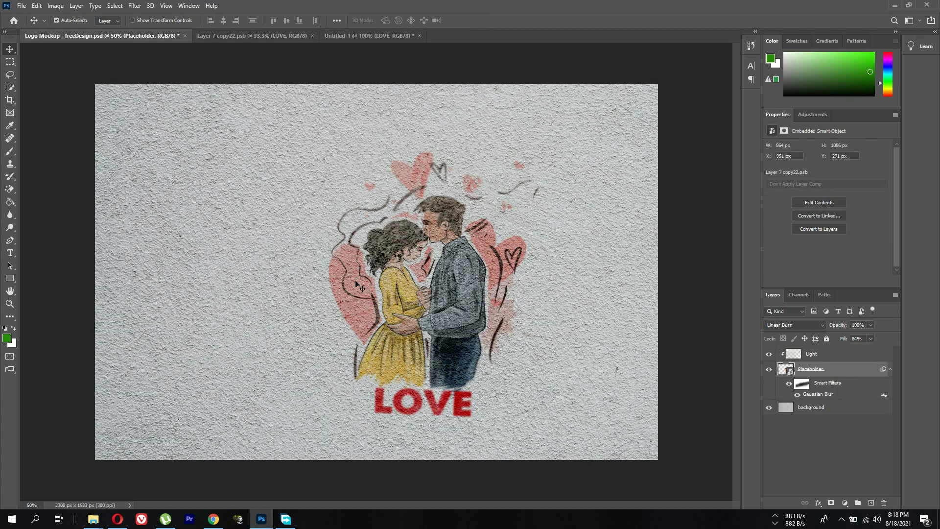